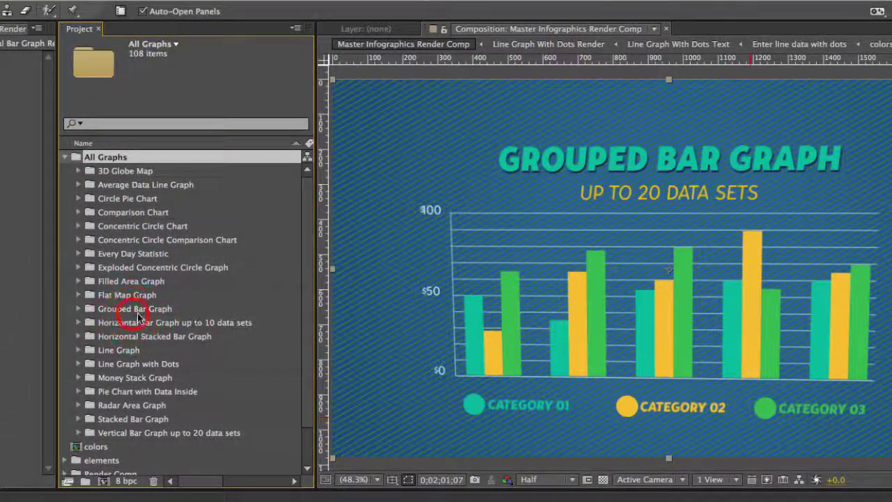
- Open the Grouped Vertical Bar Graph Render composition from the Grouped Bar Graph folder
click(137, 312)
click(78, 309)
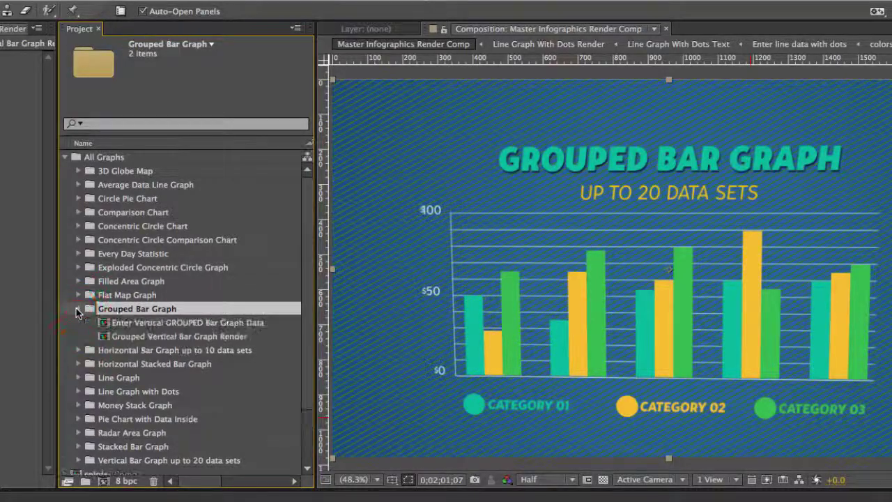
double_click(151, 337)
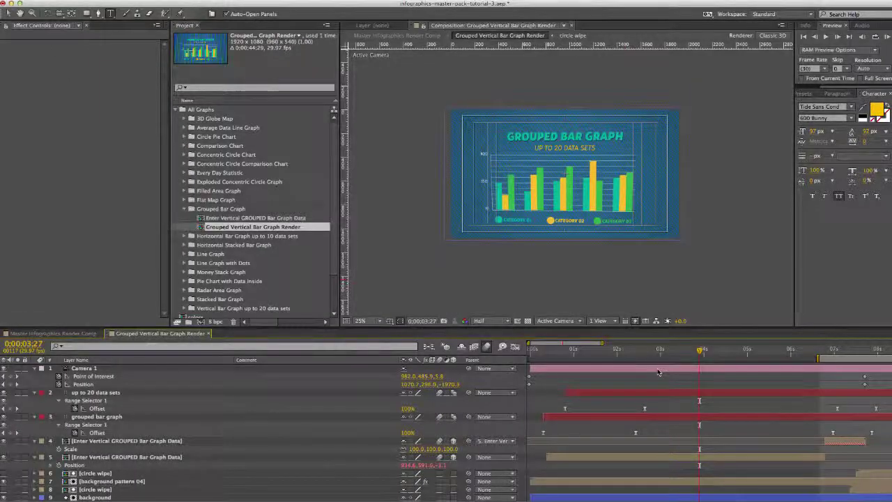
- Inspect the Camera 1 layer and collapse the properties of the "up to 20 data sets" and "grouped bar graph" text layers
click(79, 367)
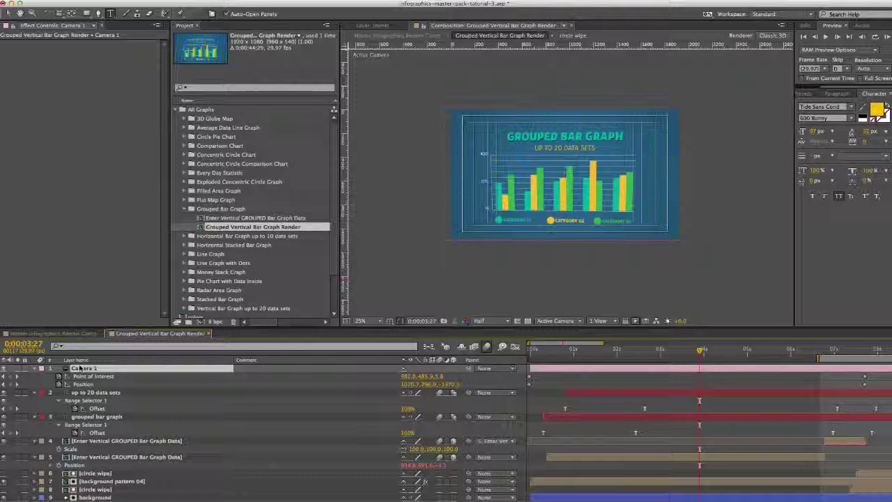
click(80, 368)
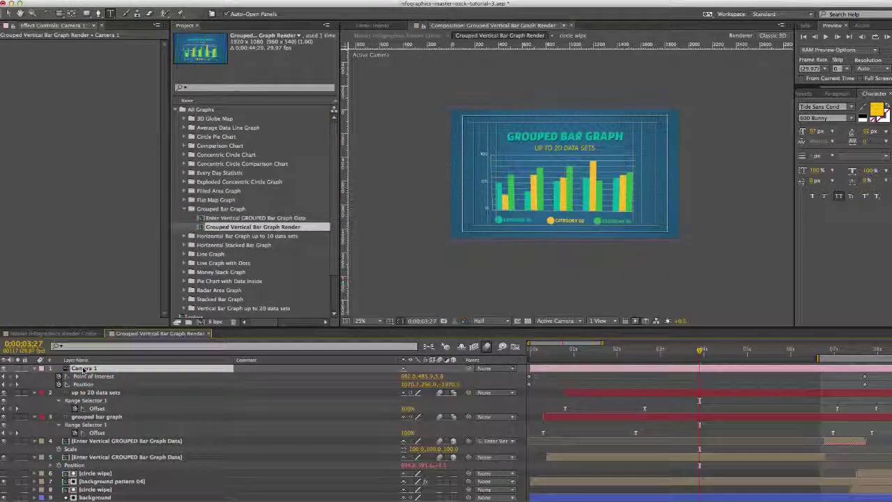
click(85, 398)
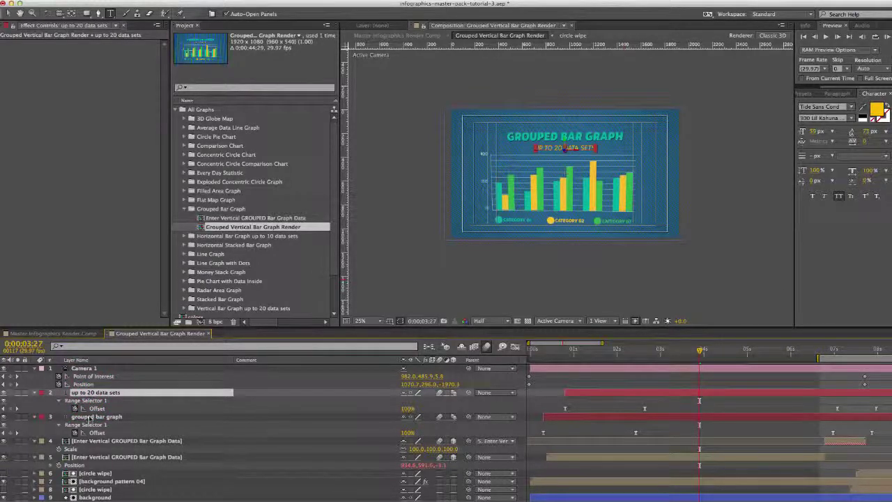
shift+click(89, 418)
click(34, 394)
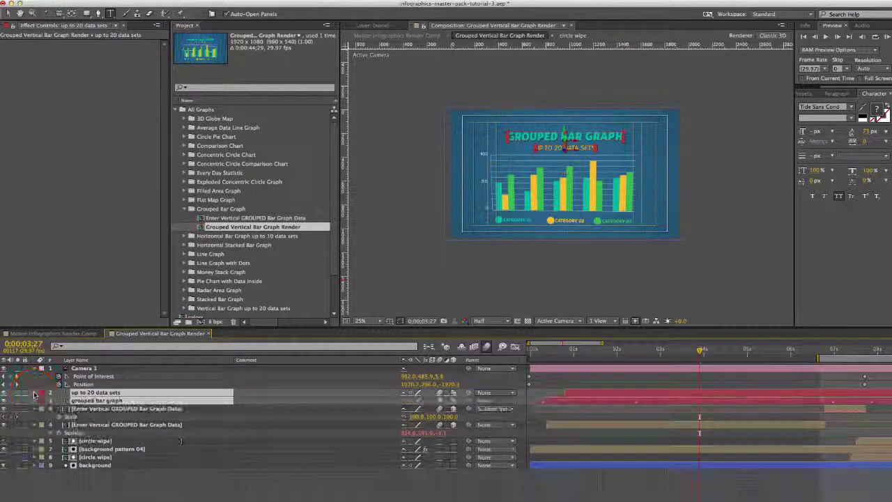
click(128, 475)
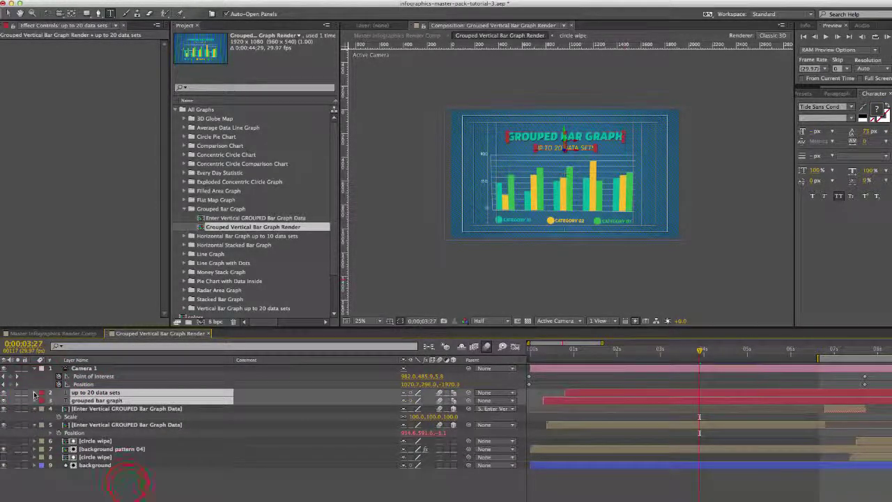
- Change the grouped bar graph title text to "your title" and switch its All Caps style off and back on
click(98, 402)
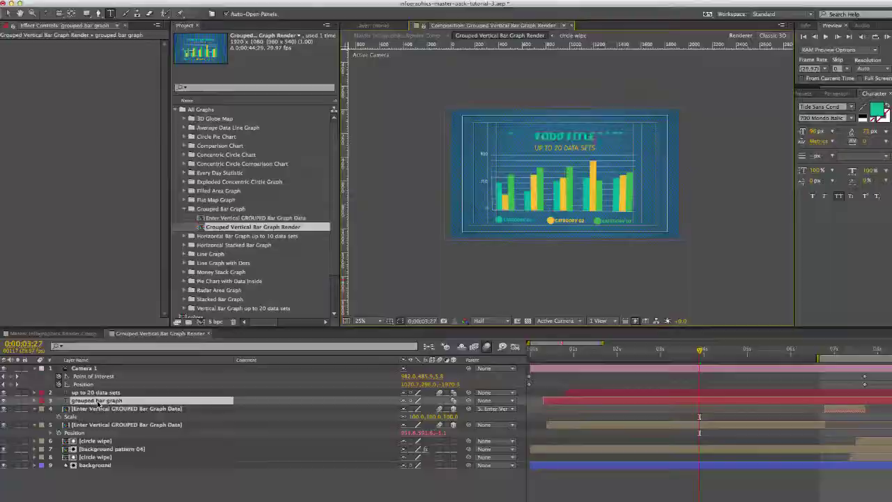
click(870, 95)
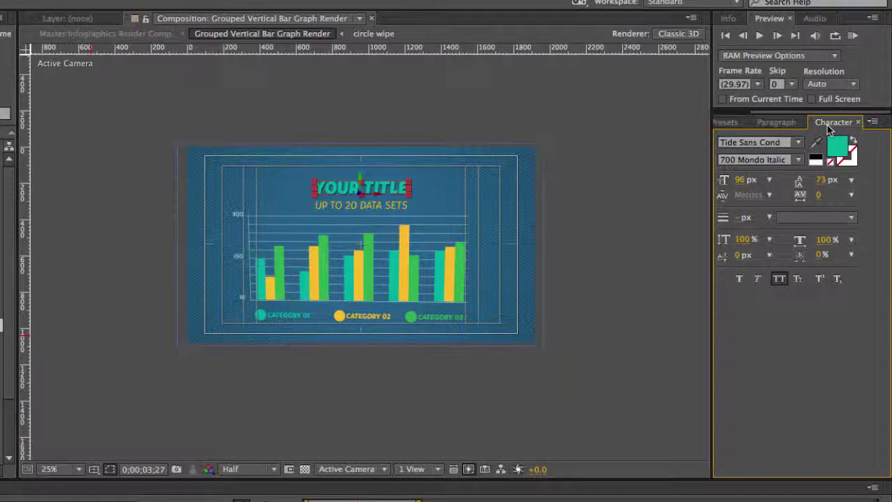
click(779, 280)
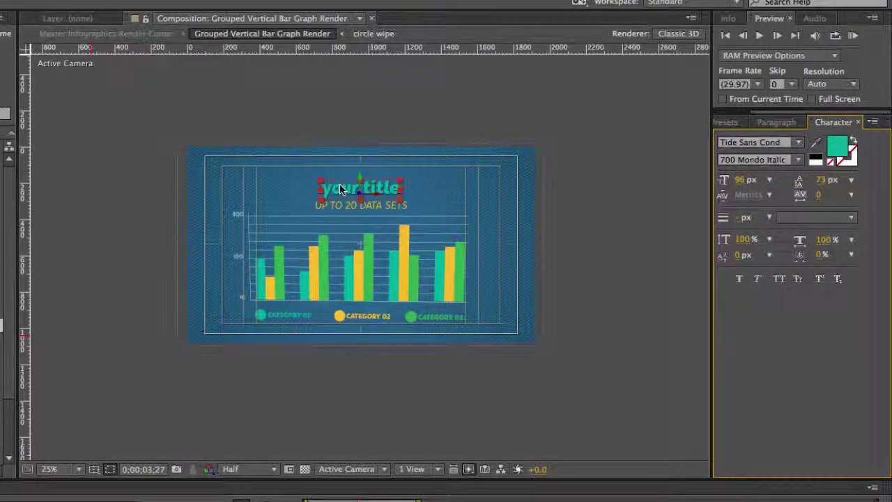
click(779, 278)
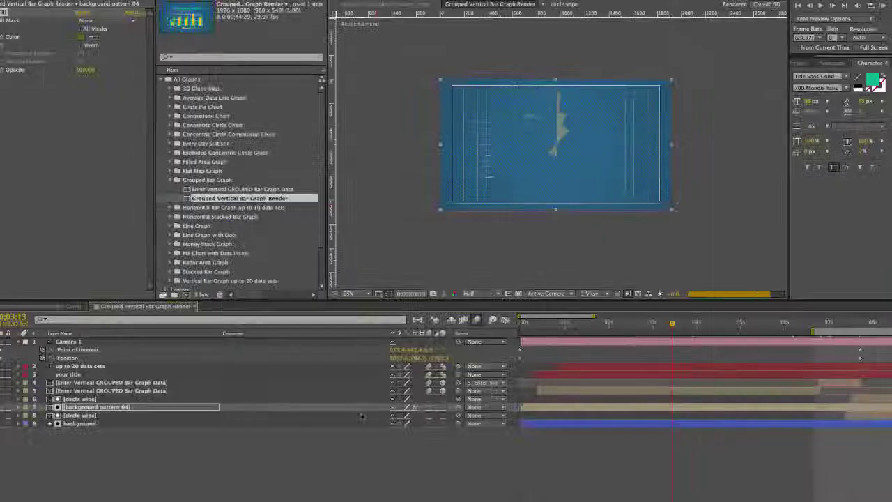
- Open the Enter Vertical GROUPED Bar Graph Data composition from its layer 5 precomp
click(100, 407)
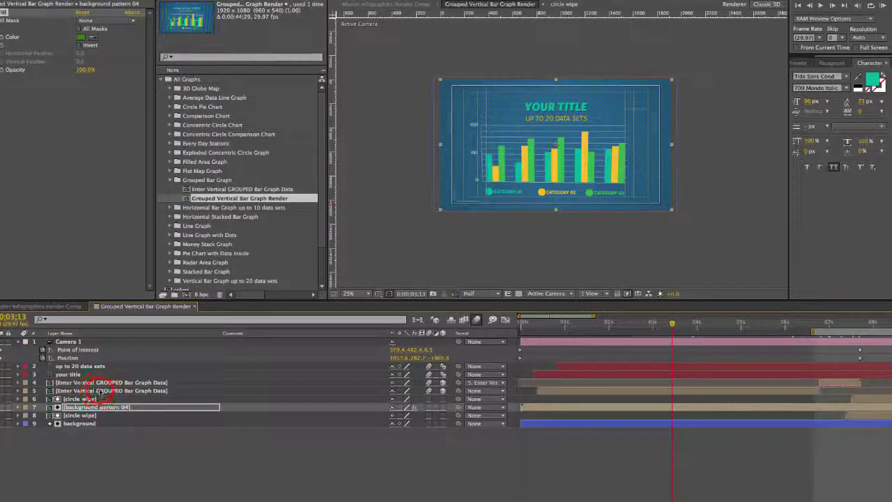
click(101, 391)
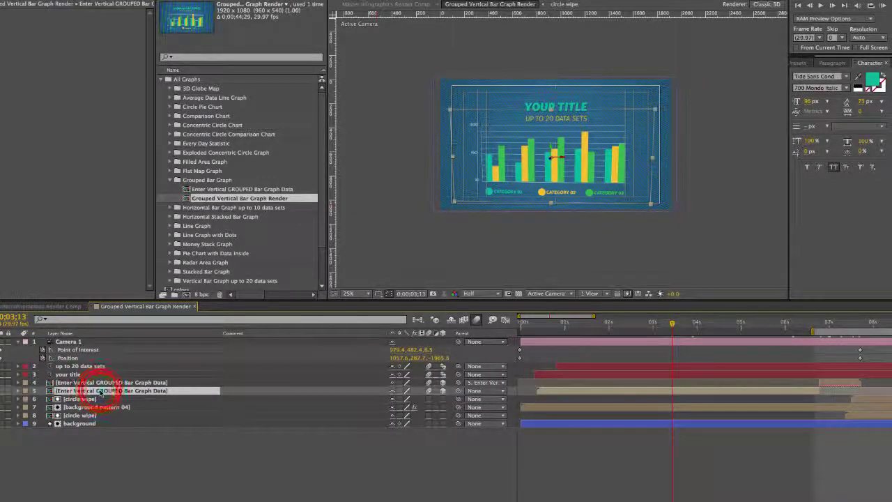
double_click(101, 391)
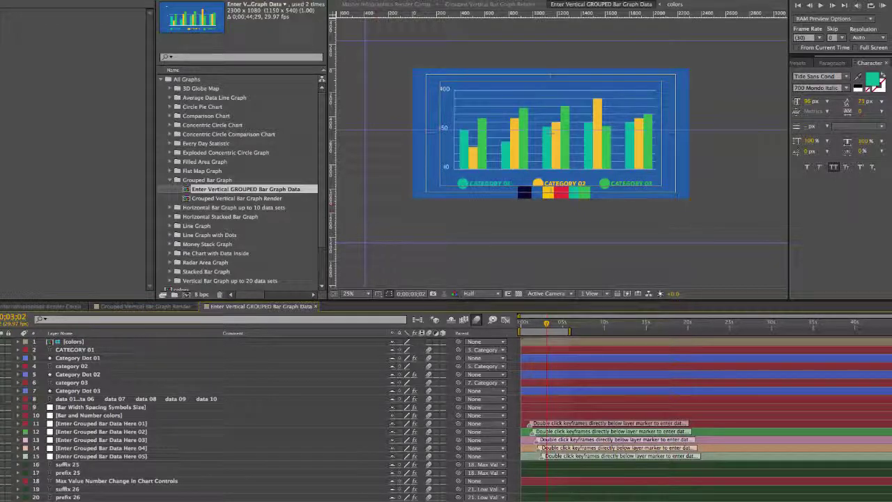
- On the Bar Width Spacing Symbols Size layer, set bar width to 88 and space between bars to 374, undoing a trial numbers size of 53
click(99, 406)
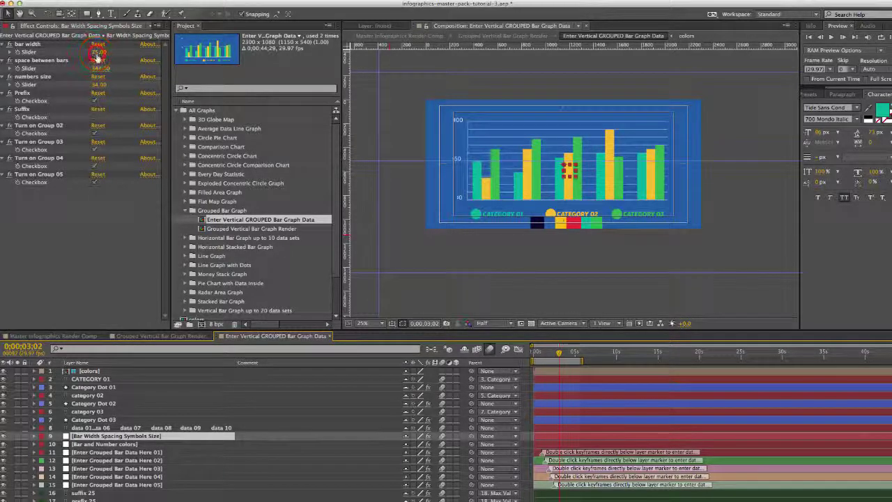
drag(97, 54, 110, 70)
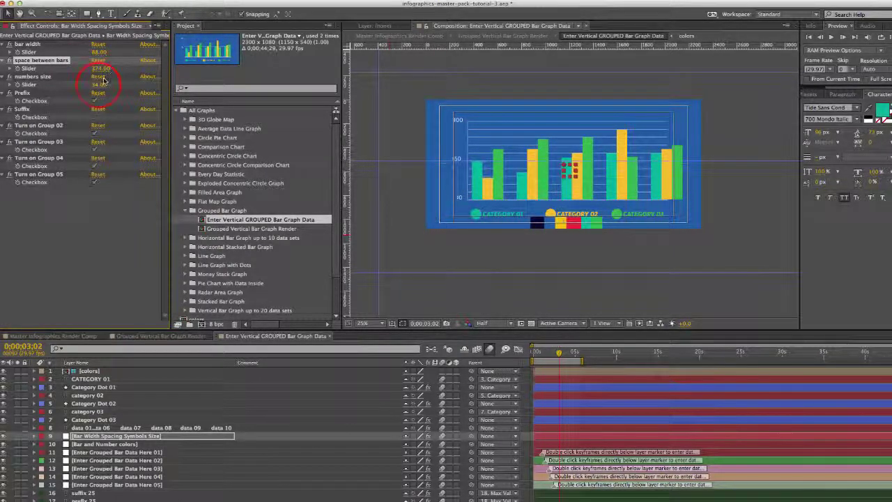
drag(104, 80, 106, 85)
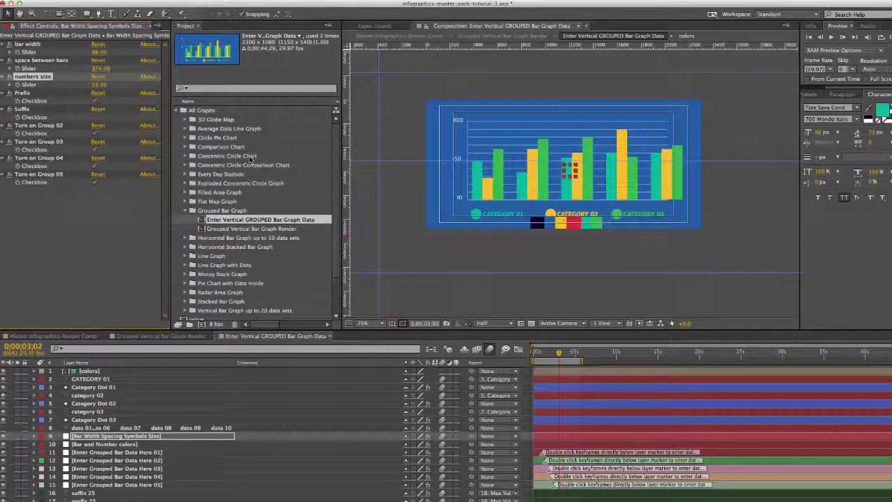
key(ctrl+z)
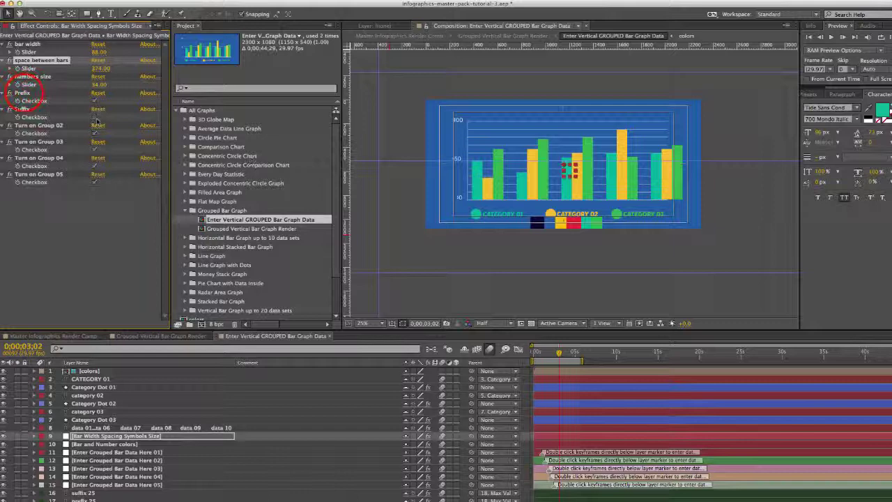
- Examine the Prefix control and the dollar-sign prefix beside the 100 label on the graph's value axis
click(22, 93)
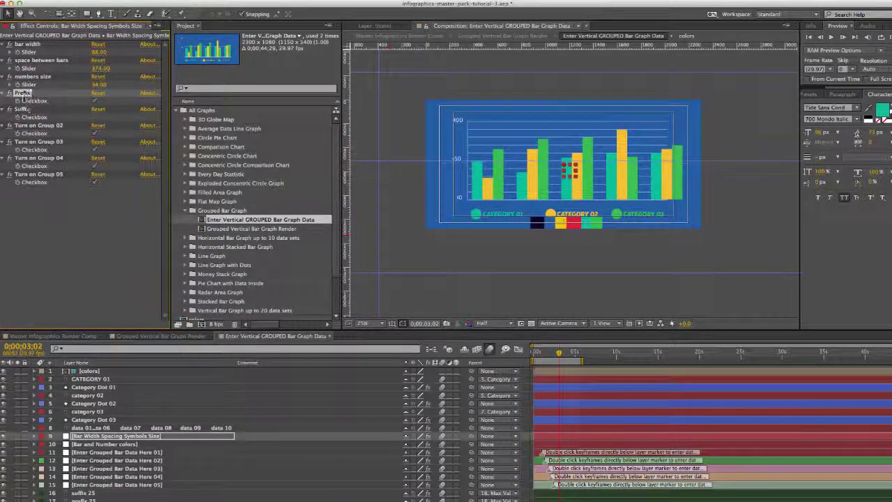
key(z)
click(463, 139)
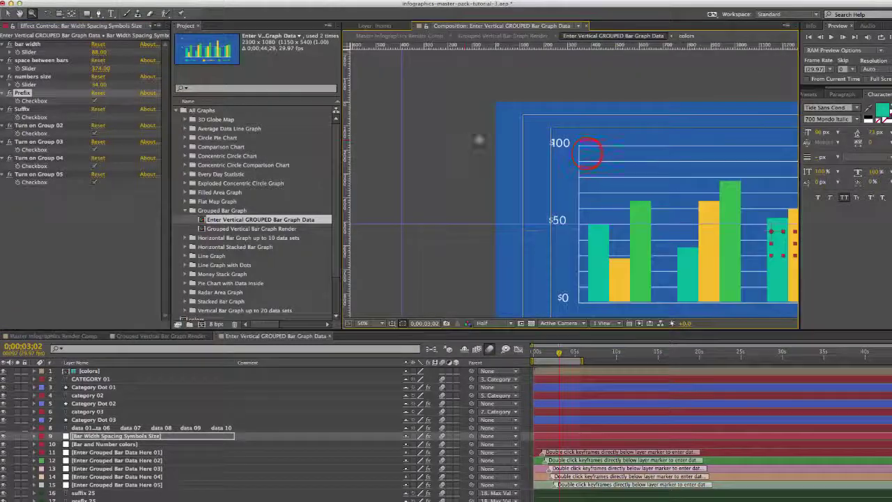
drag(589, 153, 441, 117)
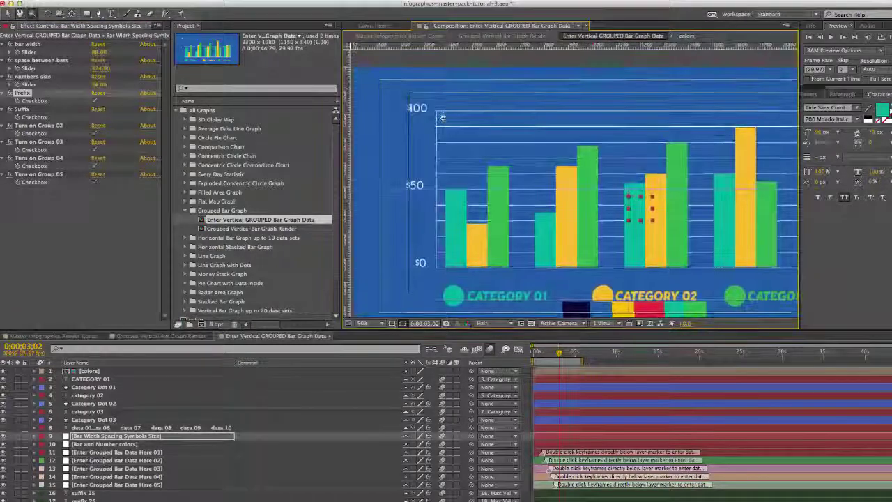
key(v)
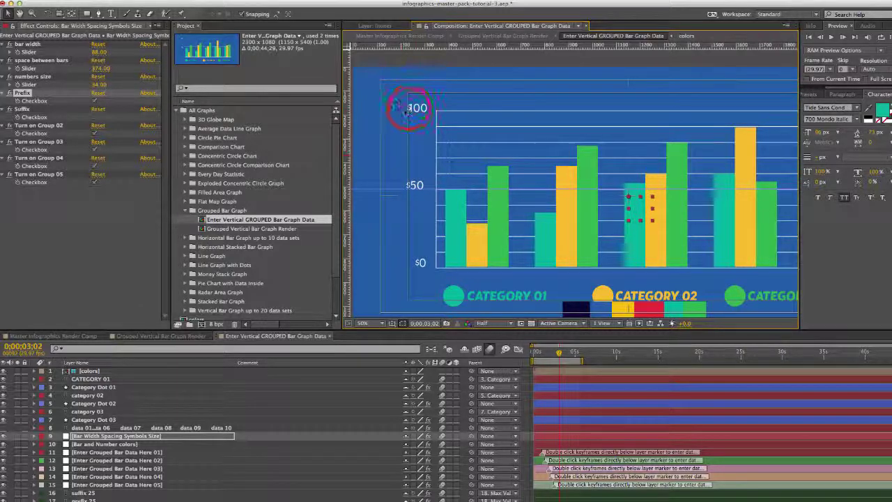
click(407, 109)
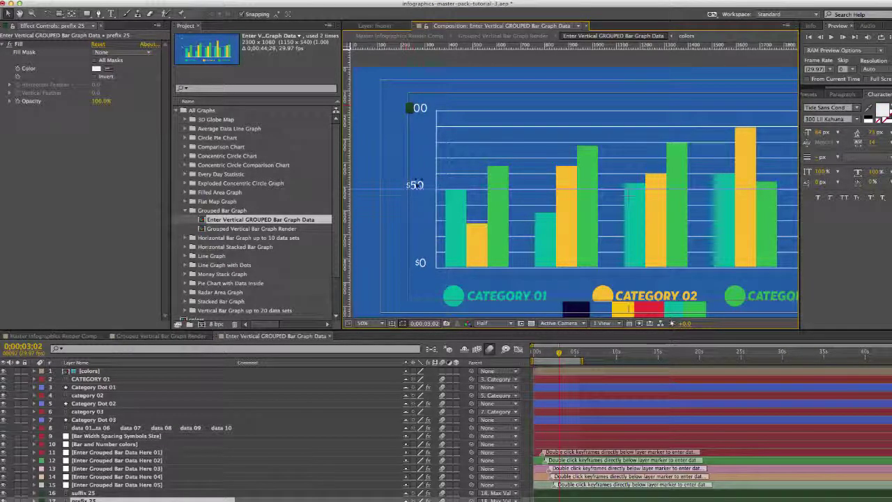
click(430, 110)
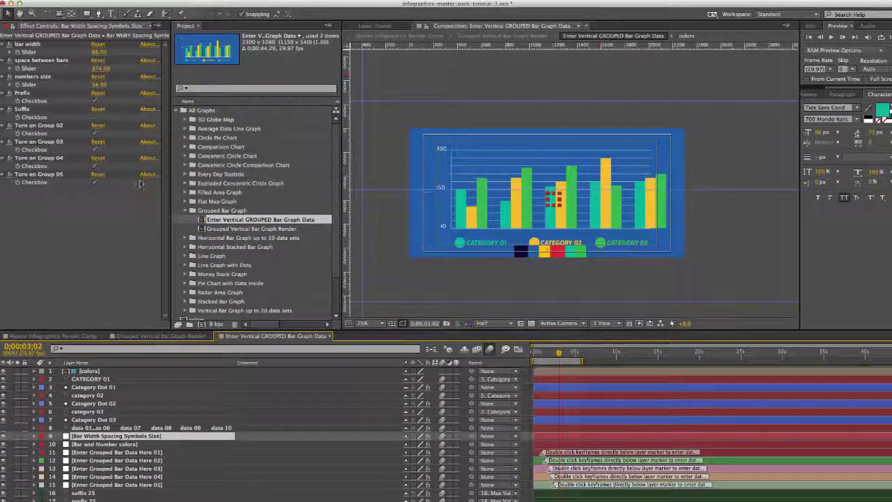
- Turn off bar groups 05 and 04 and set the space between bars to 516
click(40, 175)
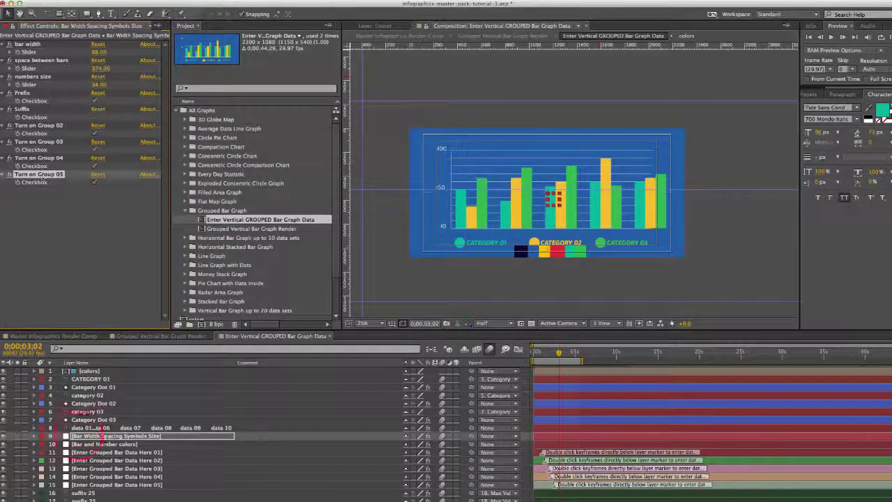
click(78, 437)
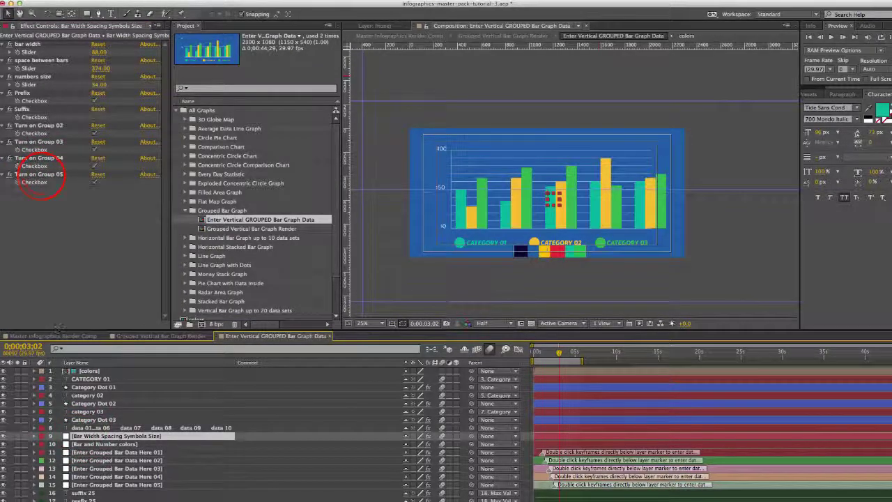
click(41, 177)
click(96, 184)
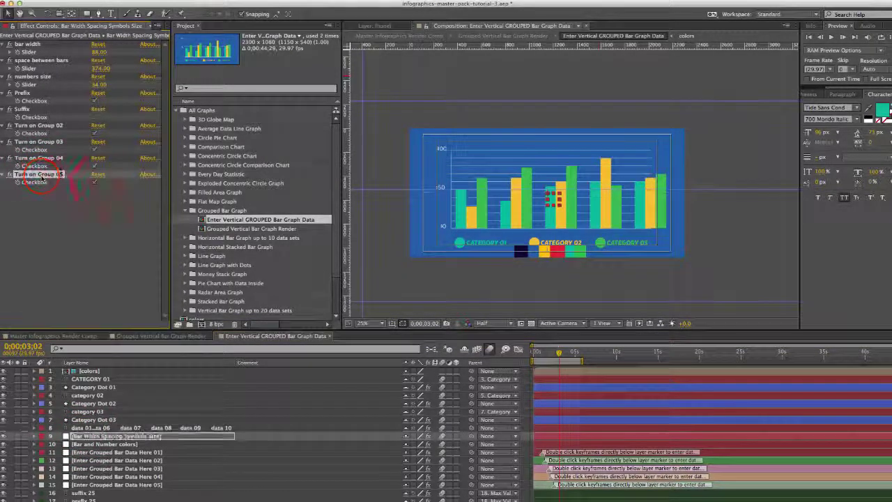
click(95, 167)
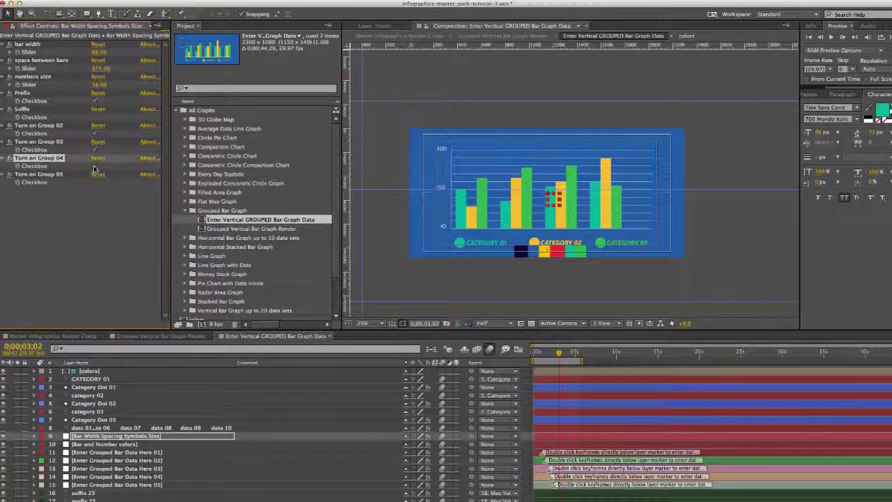
drag(97, 69, 174, 75)
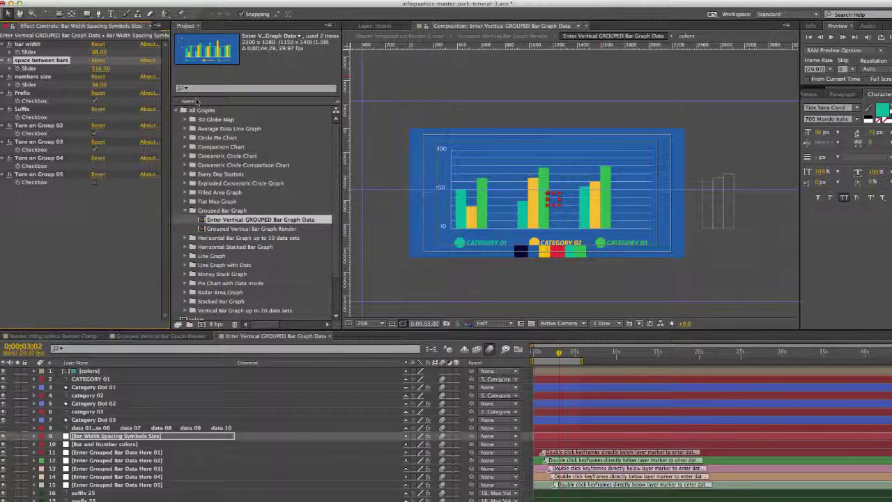
click(91, 211)
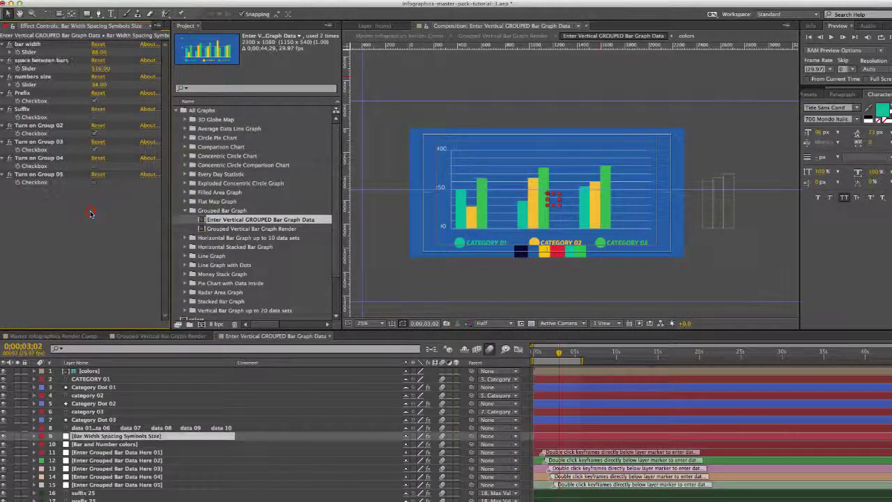
- Change Bar Color 01 on the Bar and Number colors layer to a darker, muted teal
click(101, 444)
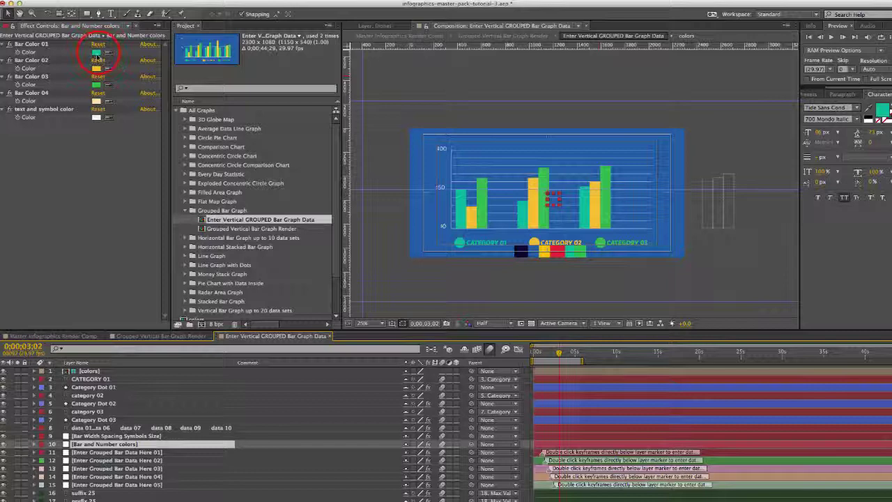
click(96, 52)
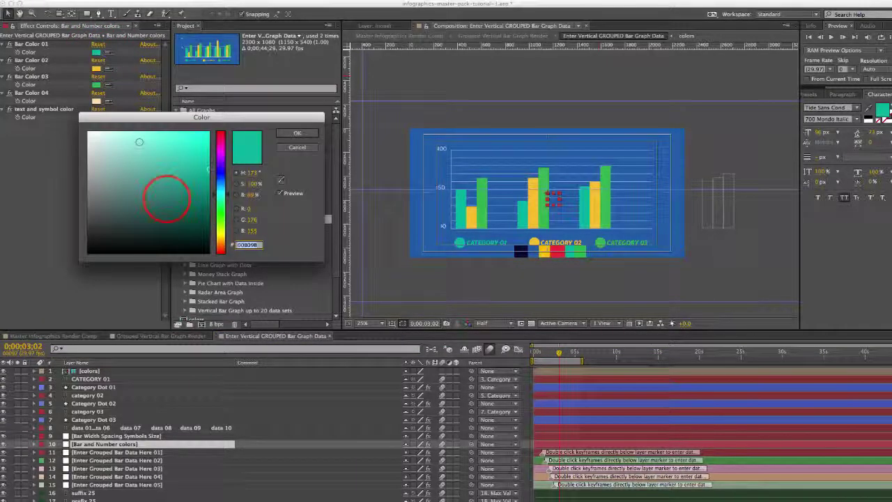
click(166, 199)
click(297, 133)
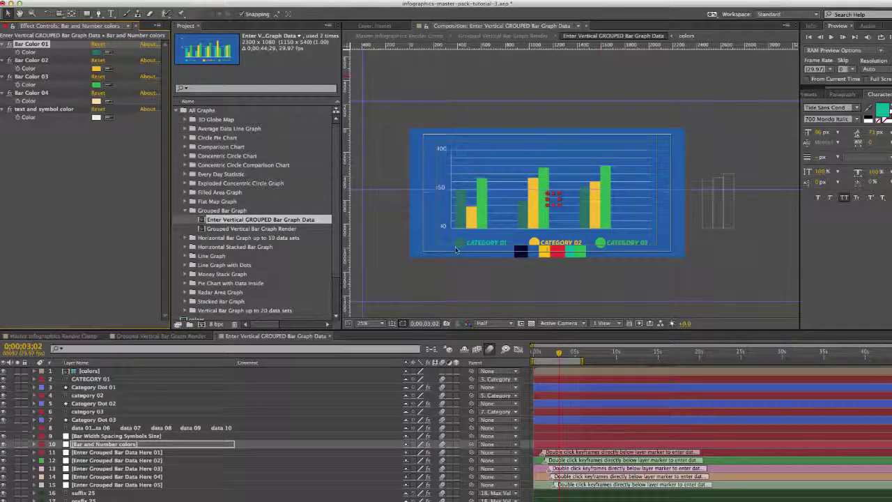
- Change the CATEGORY 01 legend label's text to "data 01" and set it in All Caps
click(458, 245)
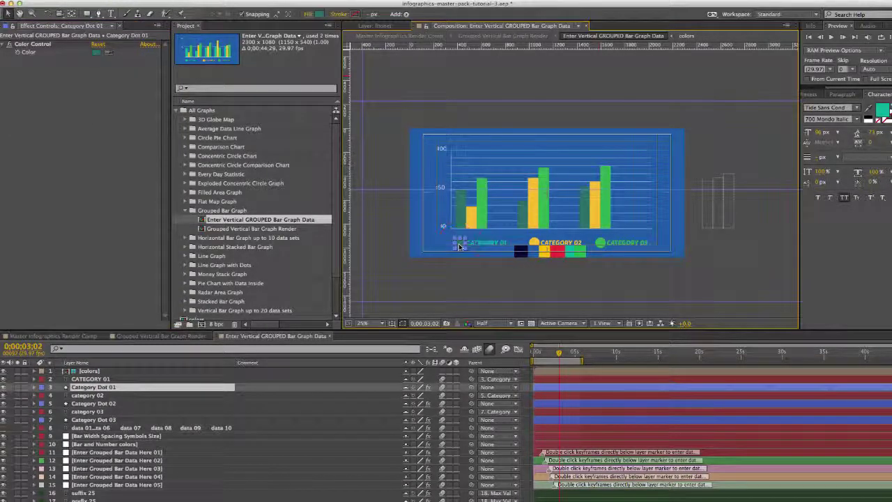
click(92, 379)
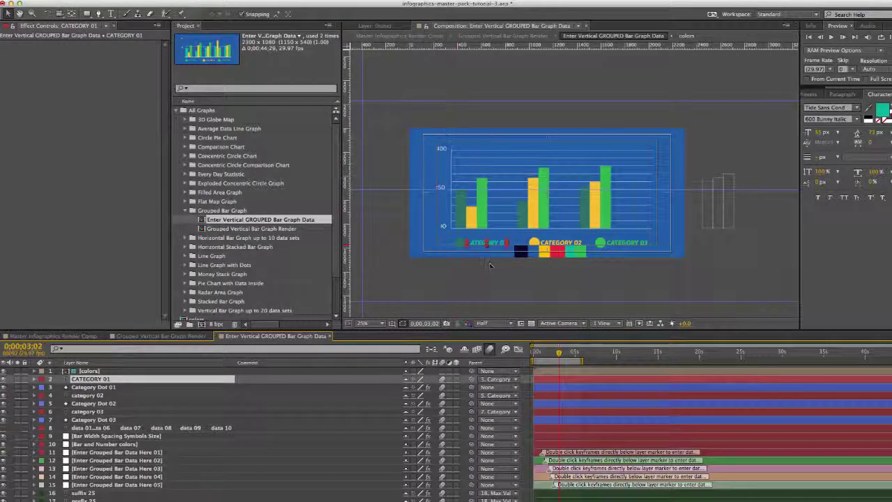
click(90, 379)
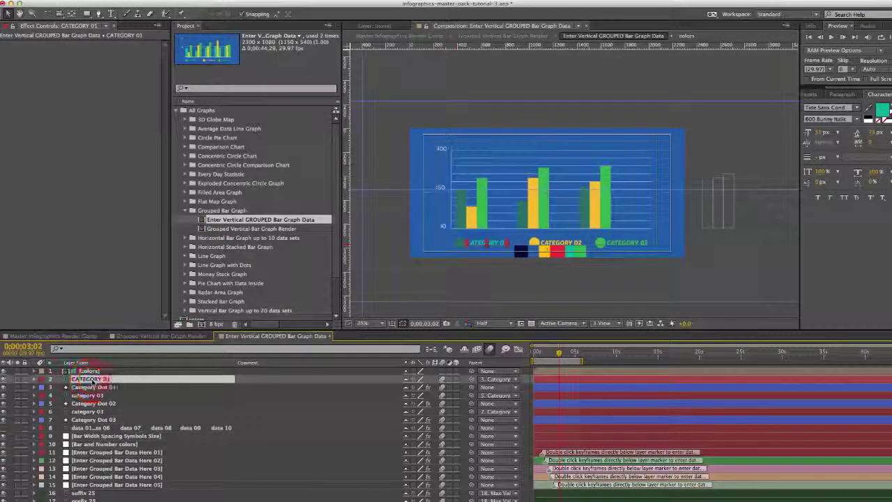
double_click(91, 378)
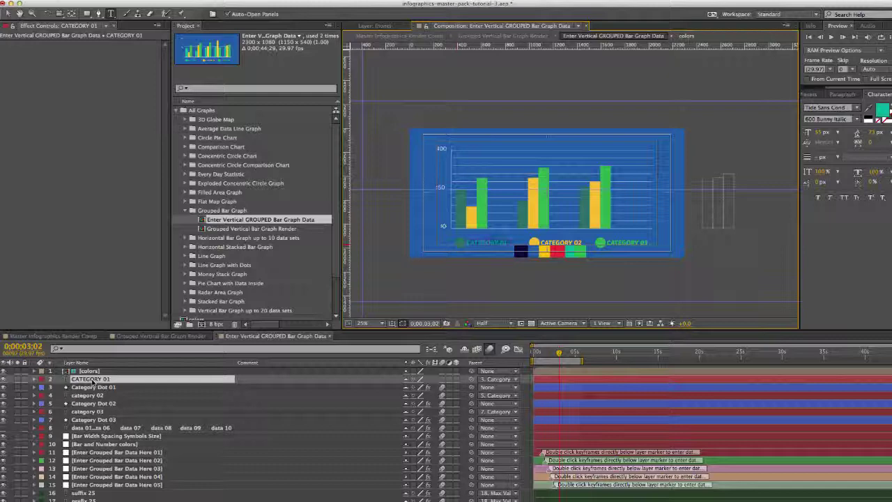
text(data 01)
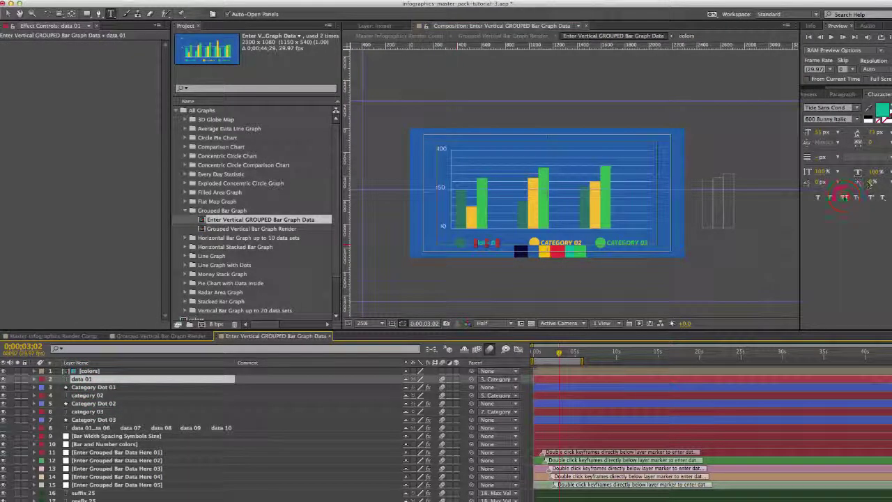
click(843, 198)
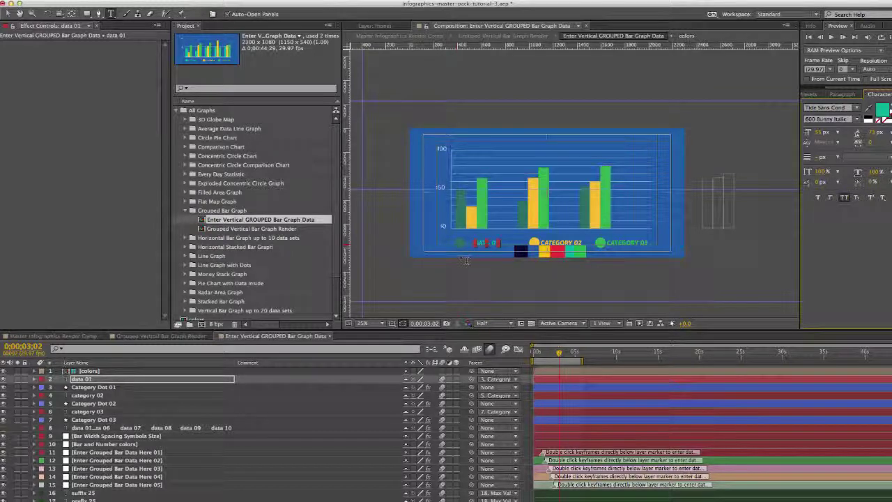
- Shift the data 01 label horizontally so it sits closer to its category dot
key(v)
key(p)
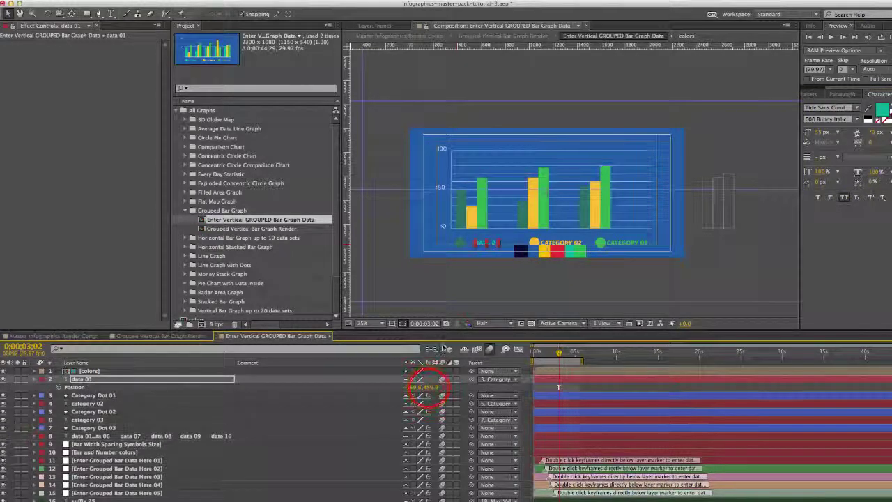
drag(430, 387, 385, 387)
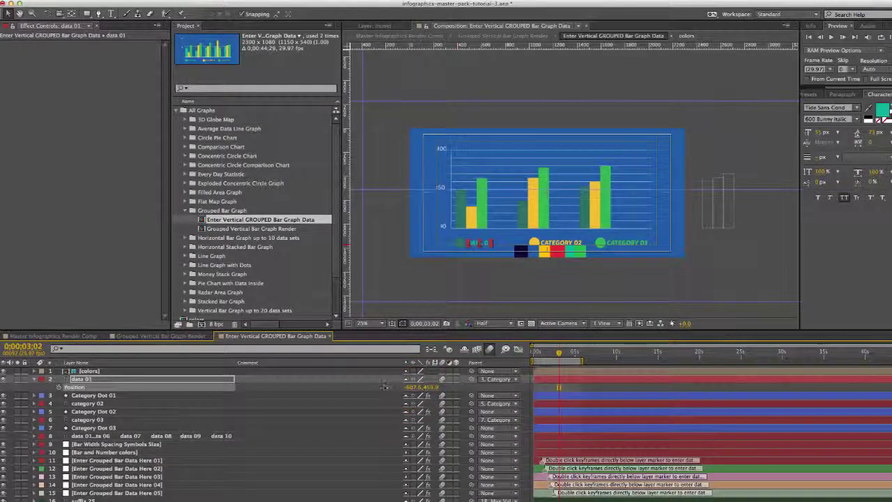
- Try to match the data 01 label's fill color to its muted teal category dot
click(76, 378)
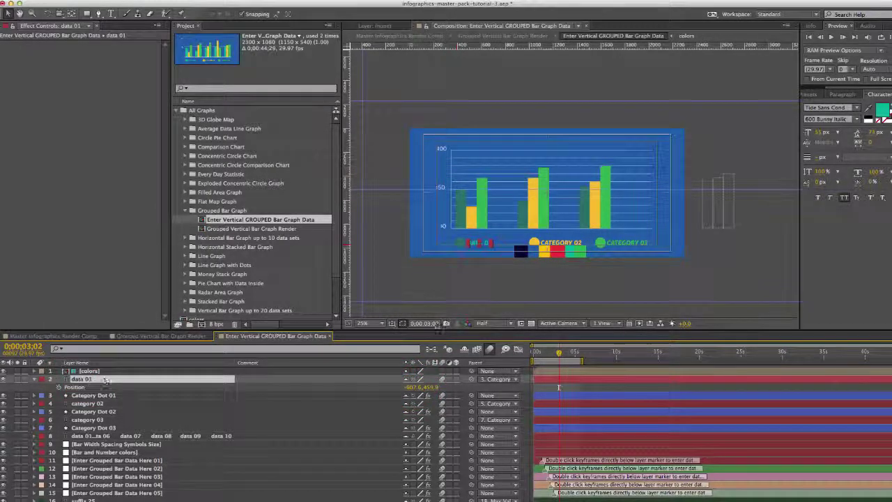
click(880, 110)
click(460, 242)
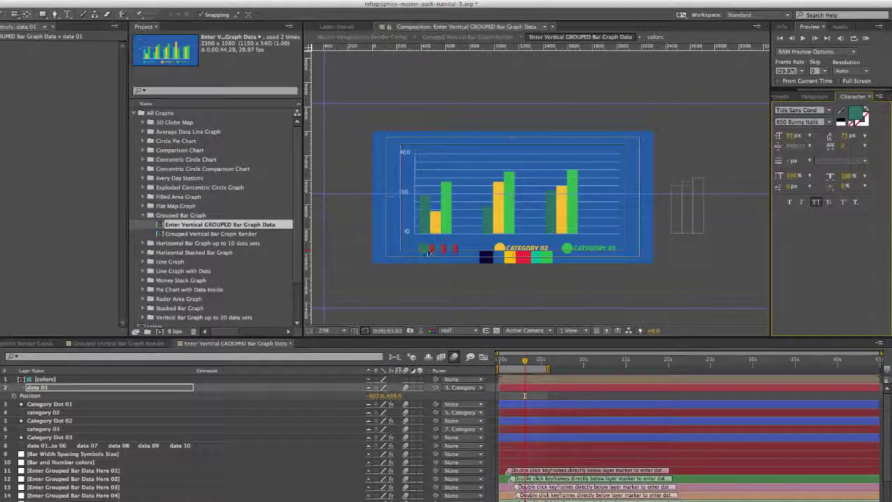
key(super+z)
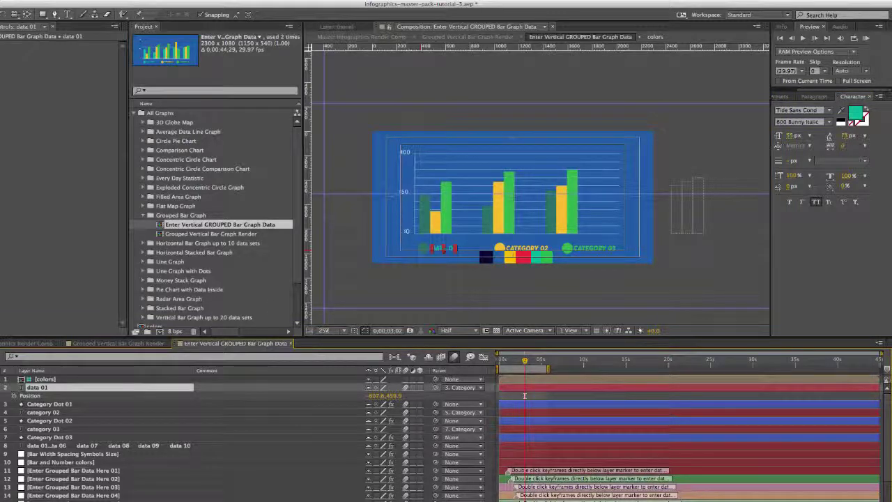
- In the Enter Grouped Bar Data Here 01 layer, set the second Category Data 01 slider keyframe to 60
click(55, 471)
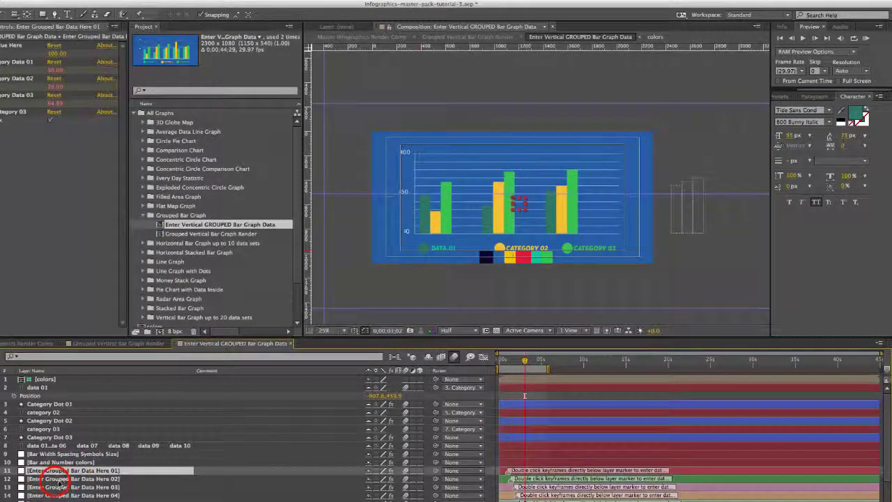
scroll(59, 481, down, 3)
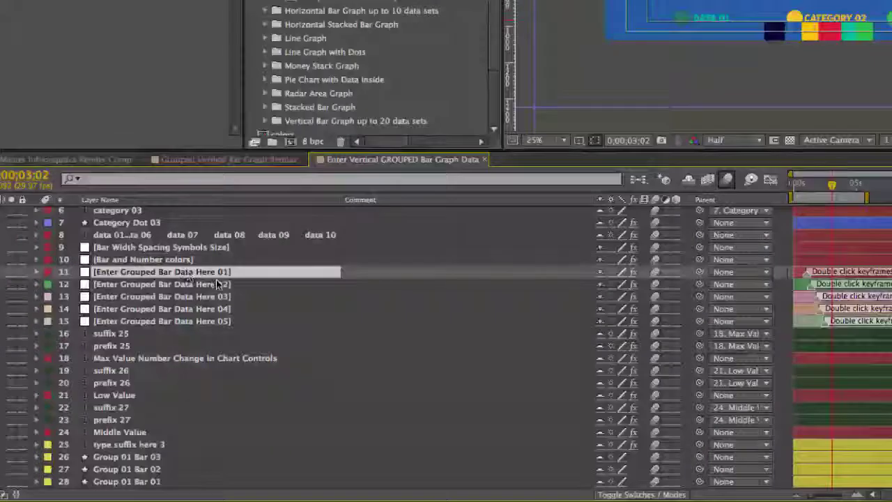
click(36, 271)
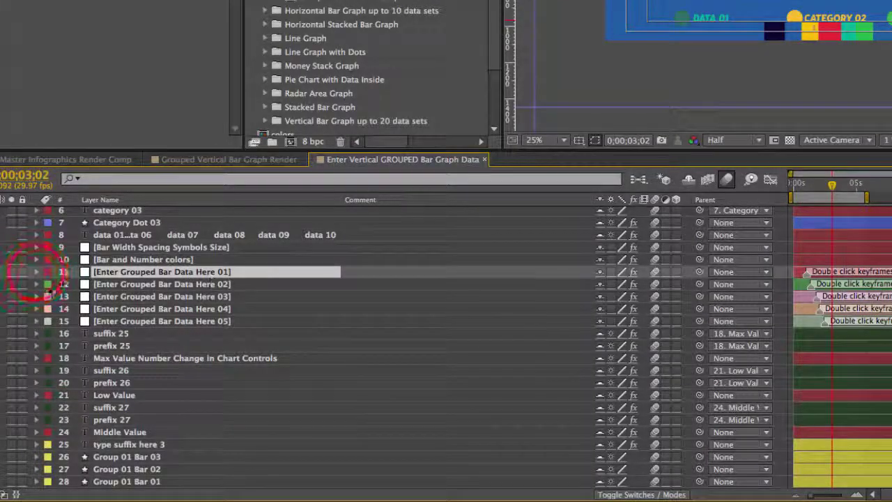
click(36, 271)
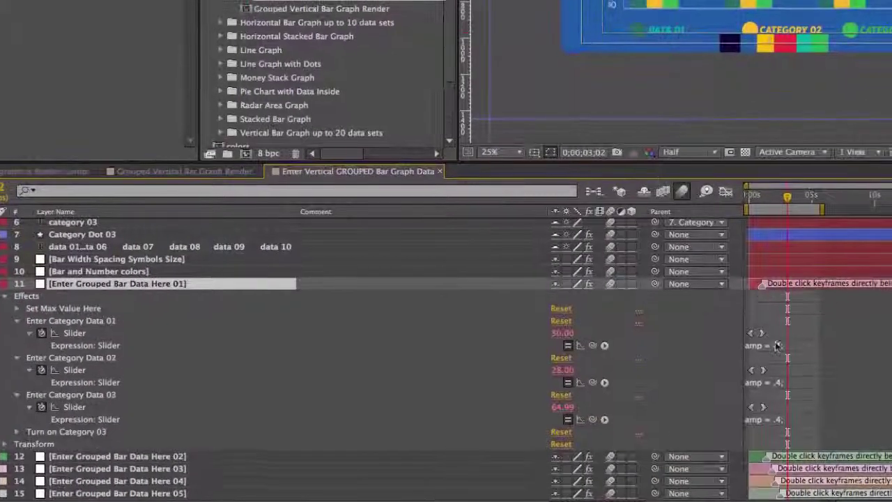
click(765, 287)
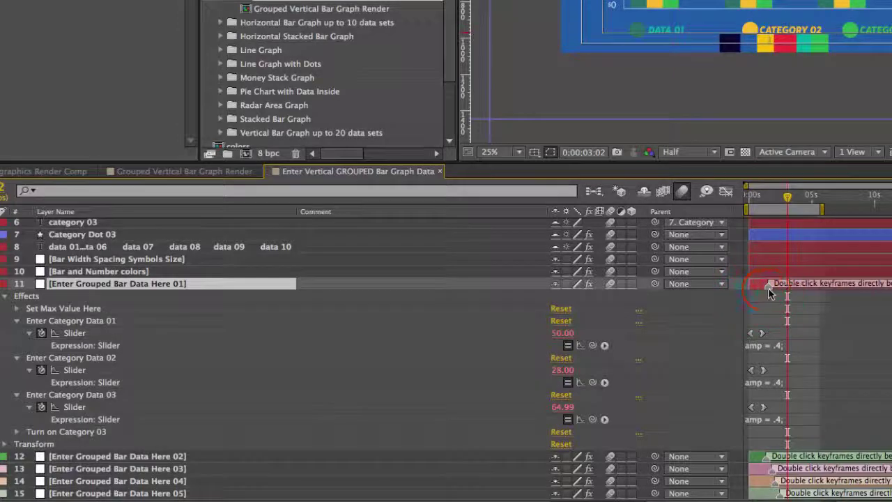
double_click(760, 333)
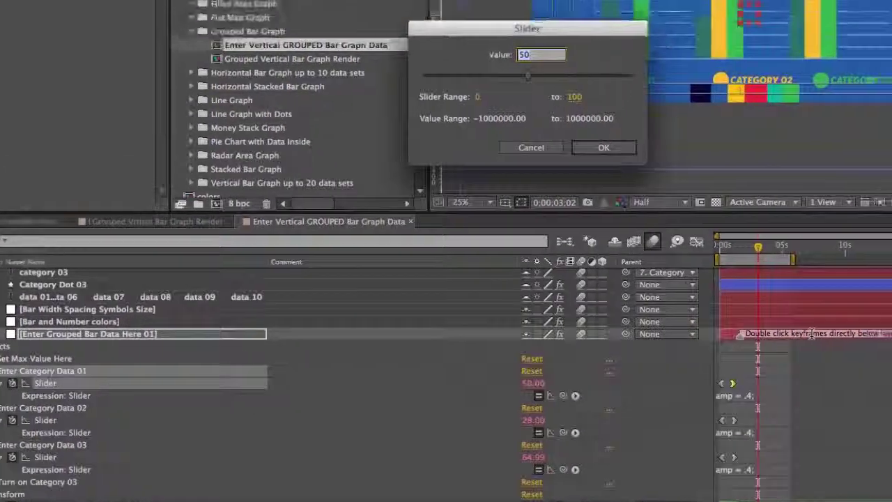
text(60)
key(Return)
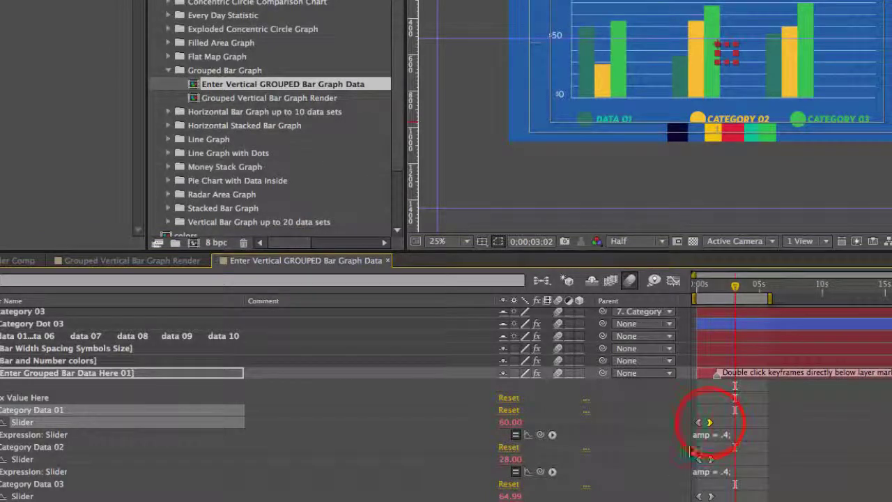
- Raise the first group's second Category Data 01 keyframe to 90 and set its second Category Data 02 keyframe to 30
double_click(710, 422)
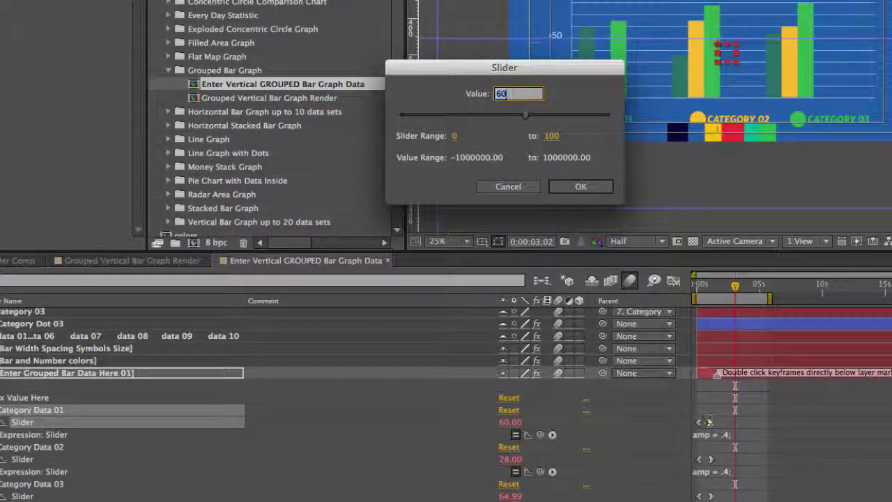
key(Return)
double_click(709, 458)
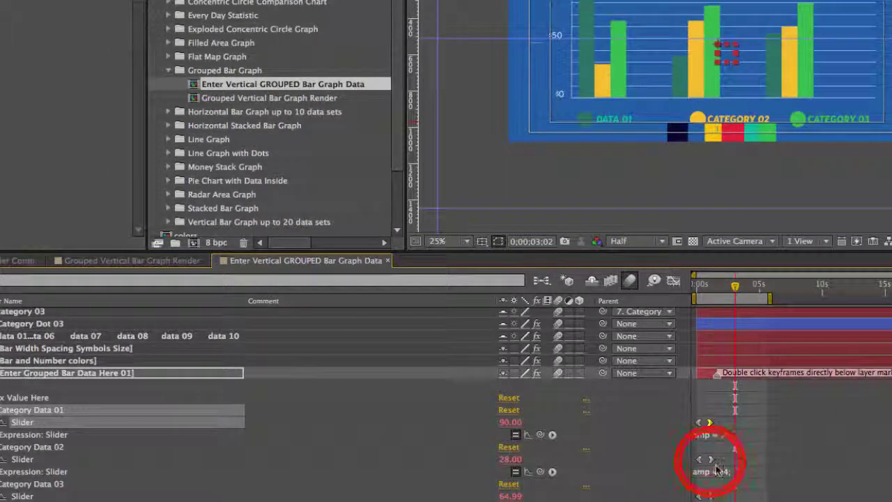
text(30)
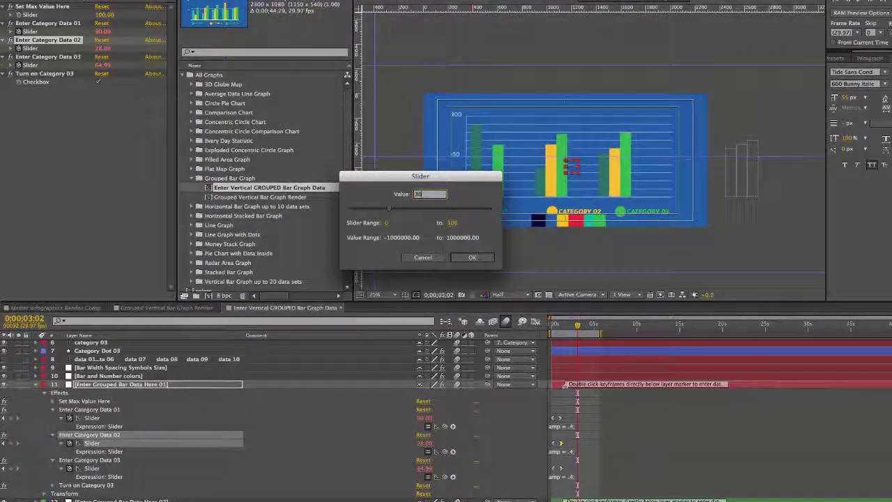
key(Return)
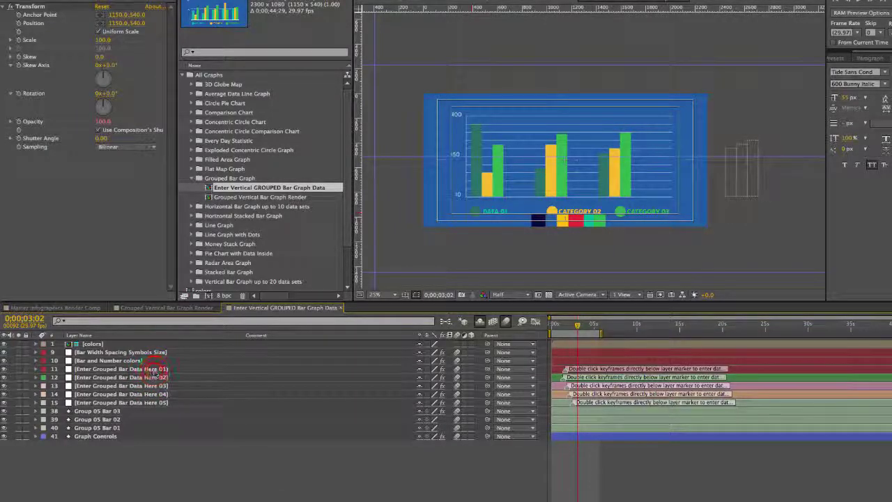
- Turn off Category 03 for the Enter Grouped Bar Data Here 01 and 02 layers
click(157, 369)
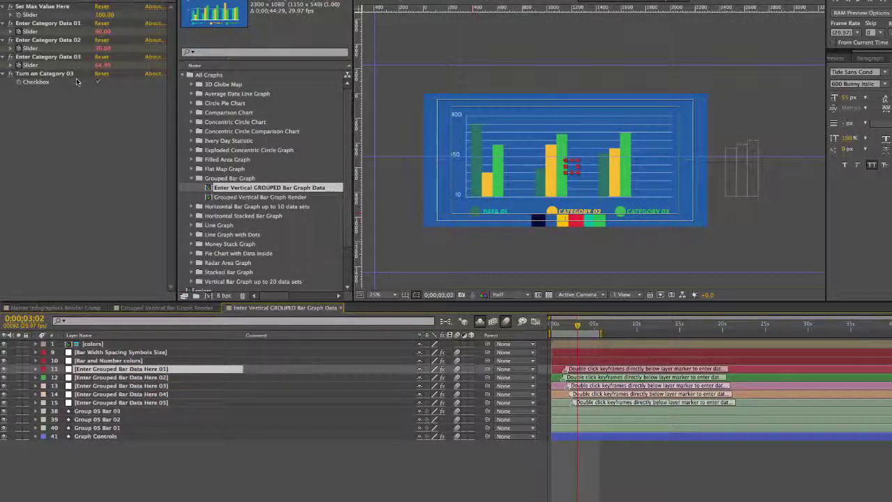
click(98, 82)
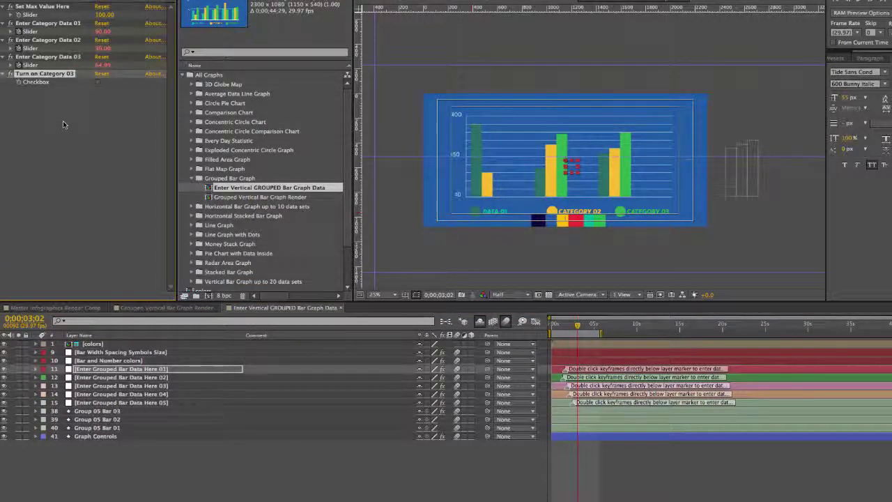
click(160, 377)
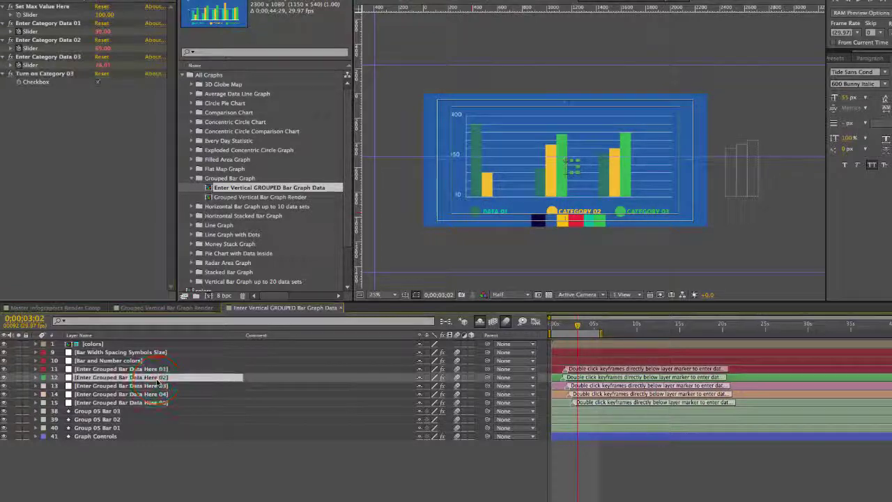
click(98, 83)
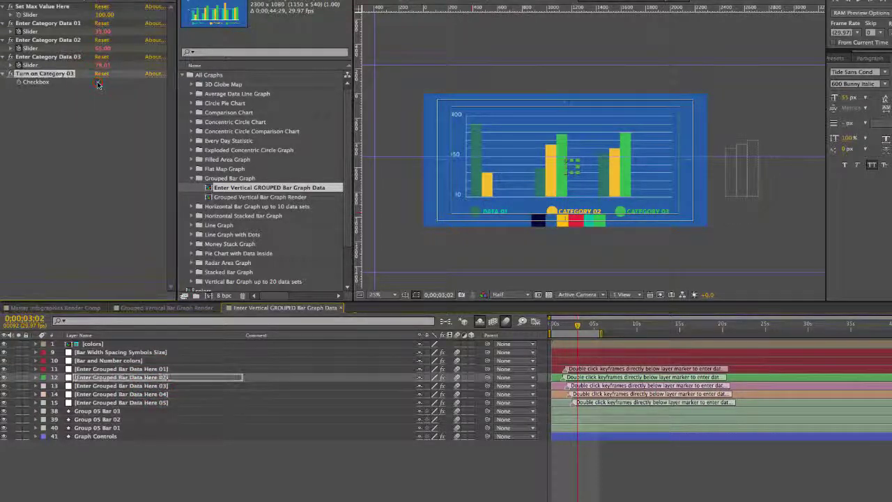
- On the Graph Controls layer, try a light aqua graph line color and a line thickness of about 25
click(97, 436)
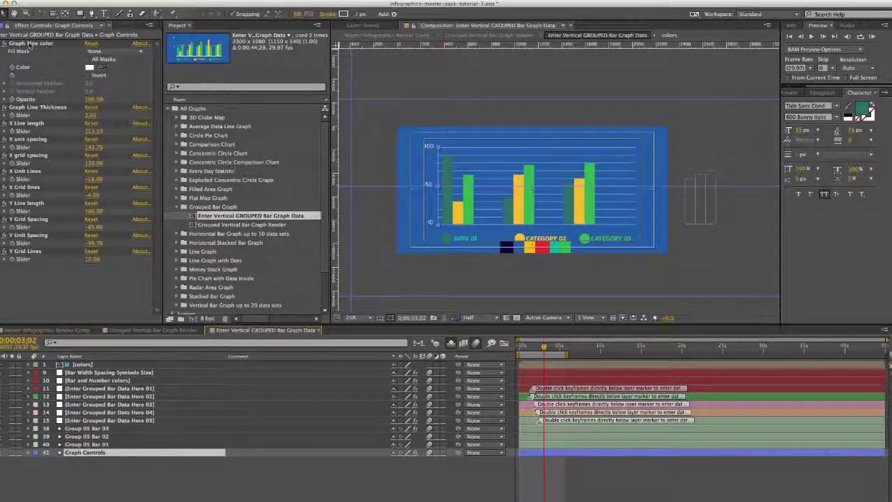
click(89, 67)
click(147, 135)
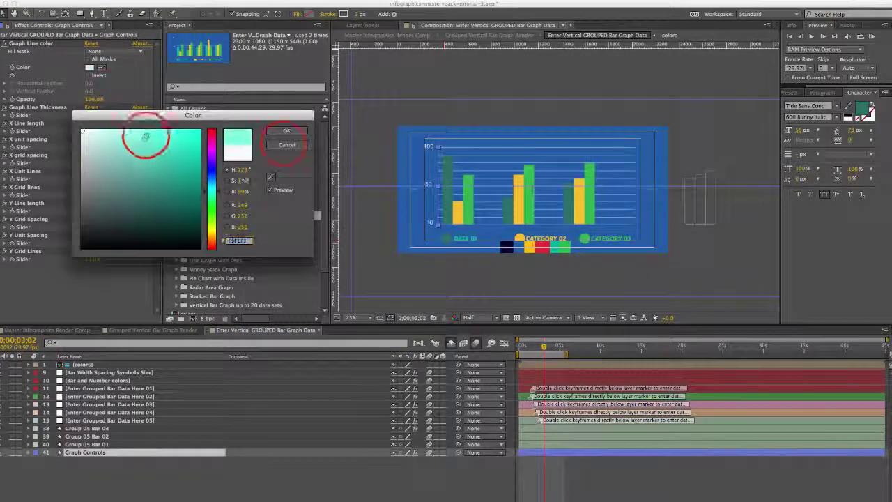
click(283, 136)
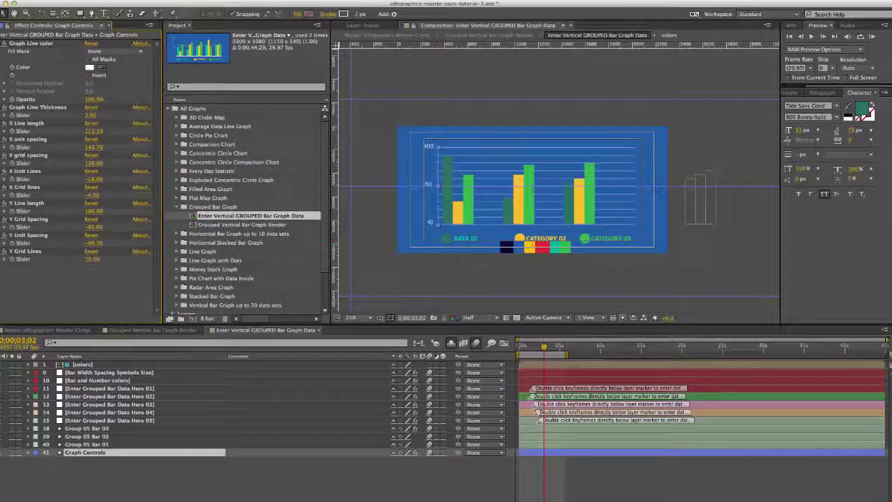
drag(88, 115, 97, 116)
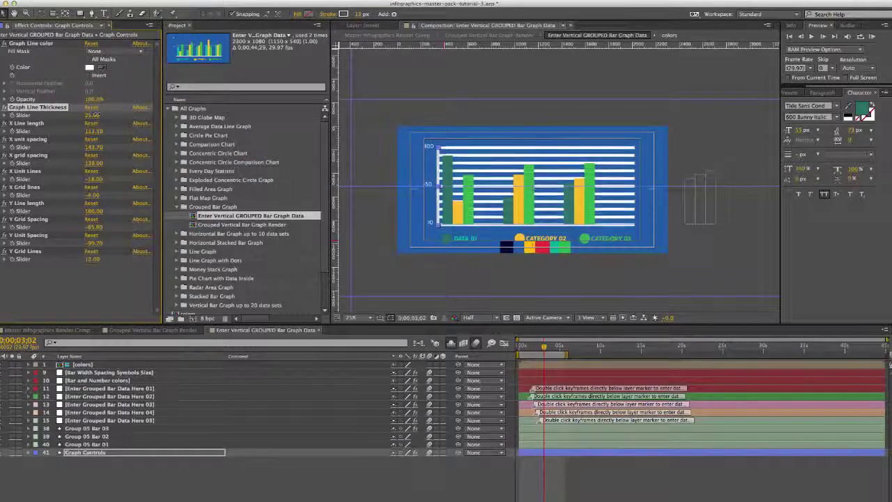
key(super+z)
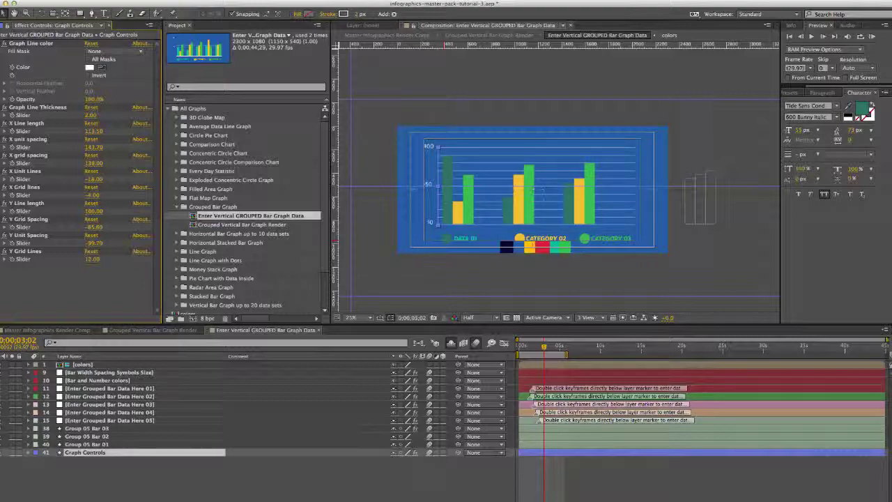
- Show the X units and Y Units contents of the Graph Controls layer and set X Grid lines to 9
click(29, 452)
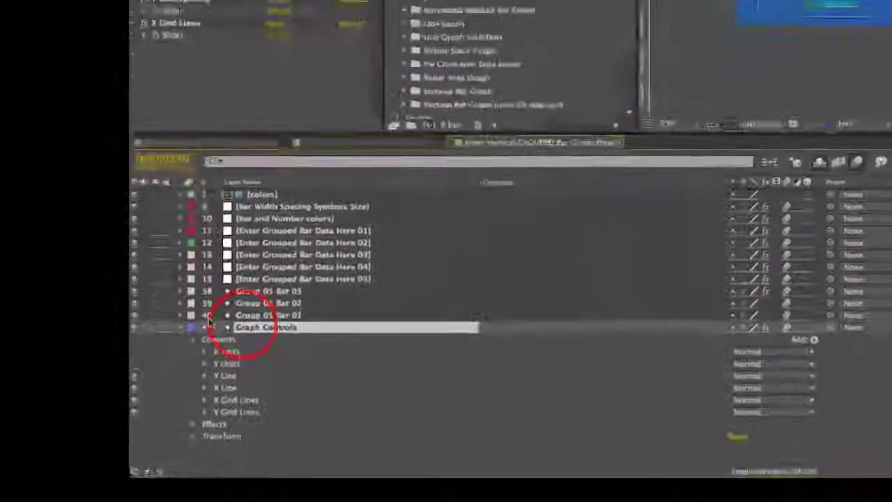
click(227, 334)
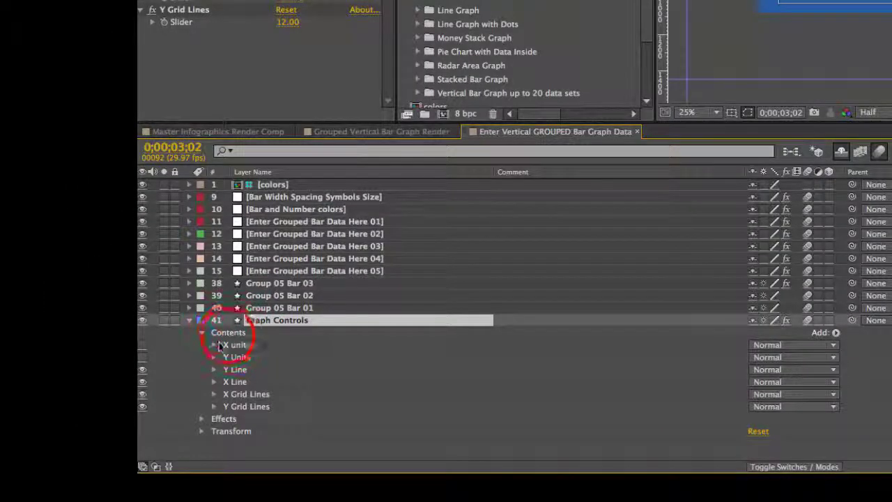
click(142, 345)
click(143, 357)
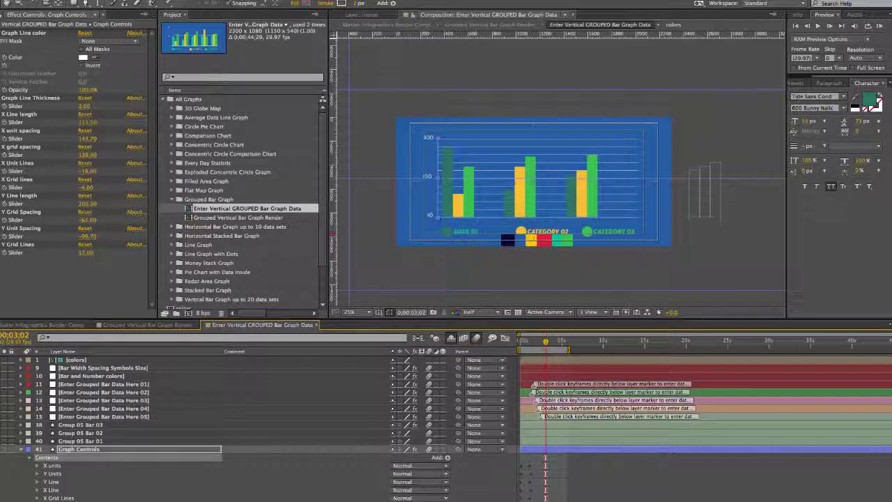
drag(84, 187, 89, 187)
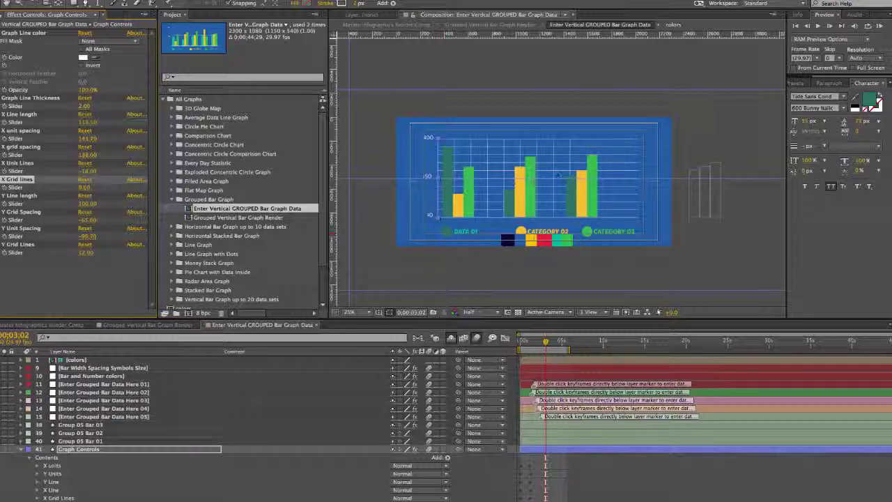